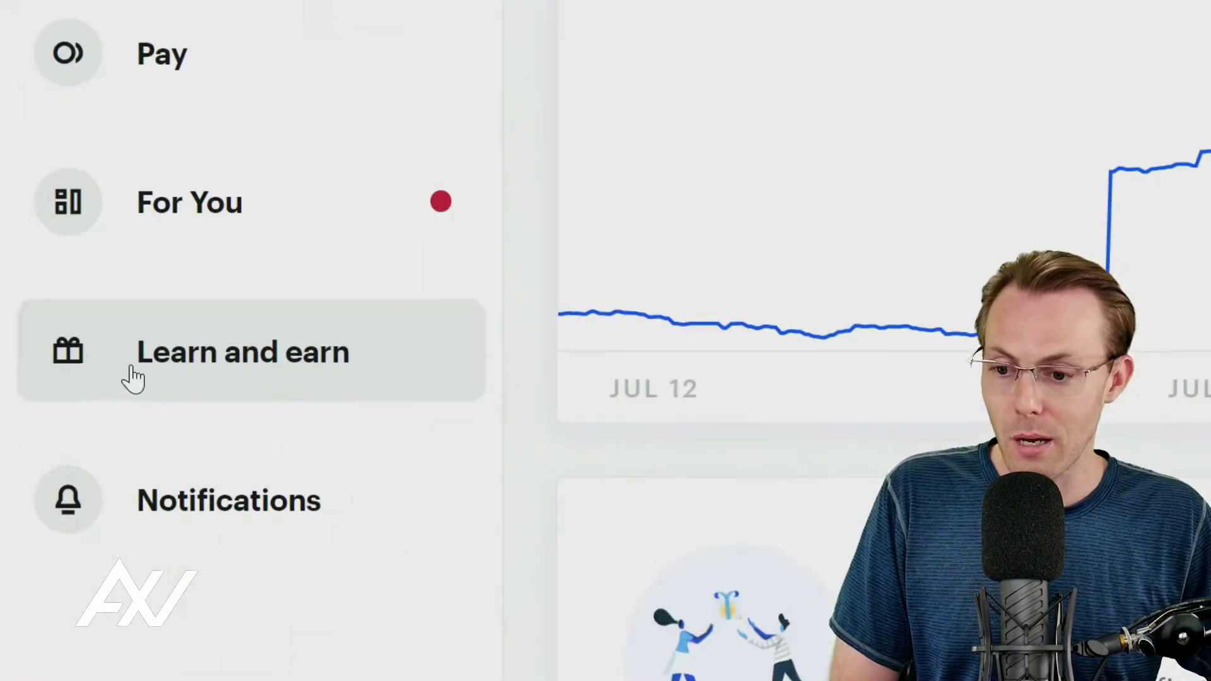
{"action": "left_click", "coordinate": [175, 353]}
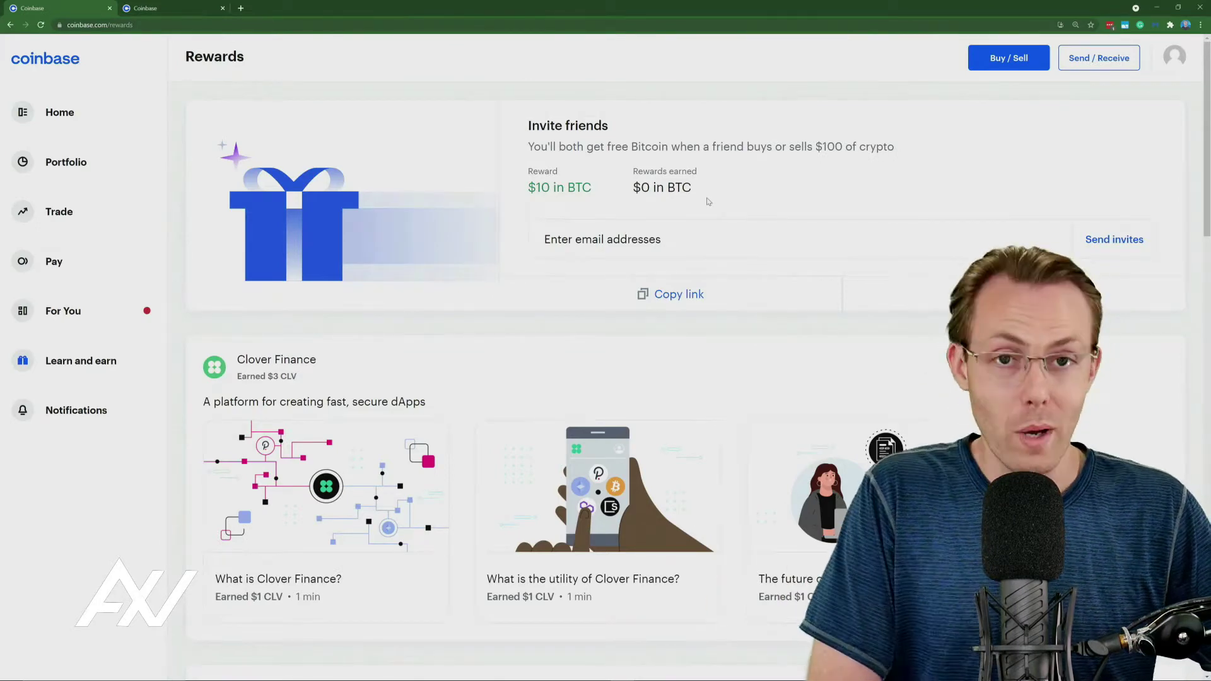
Copy the referral invite link and load it in the second tab's address bar.
{"action": "left_click", "coordinate": [669, 296]}
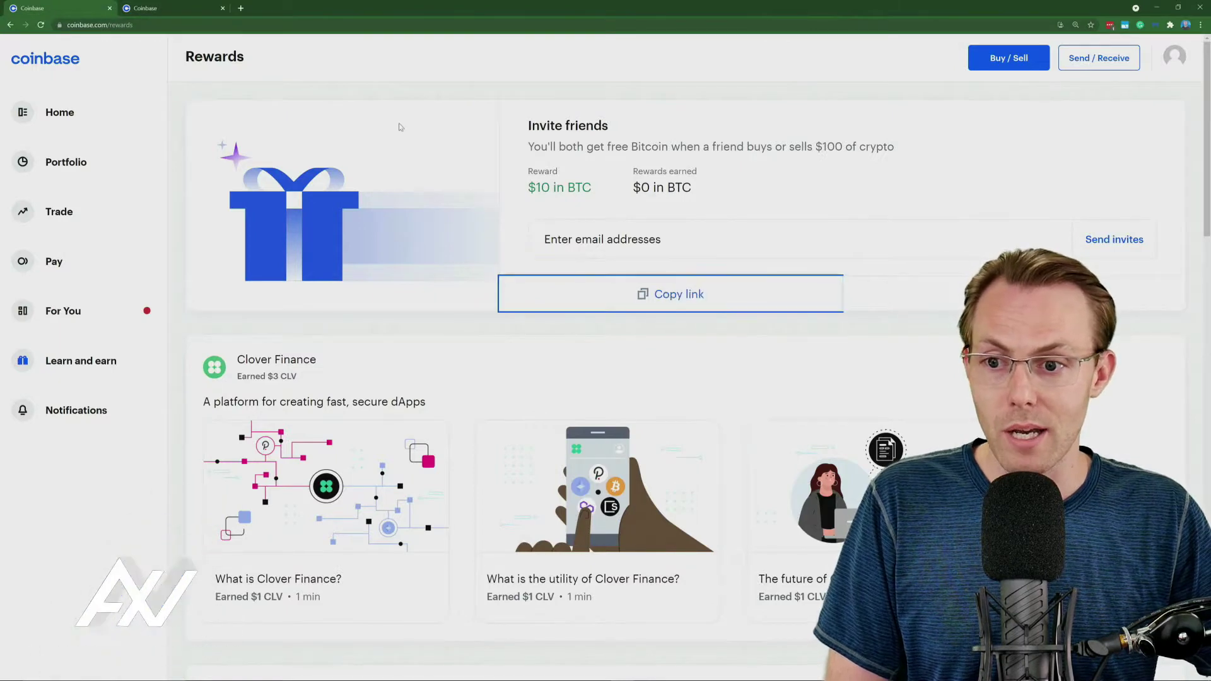
{"action": "left_click", "coordinate": [198, 8]}
{"action": "left_click", "coordinate": [173, 25]}
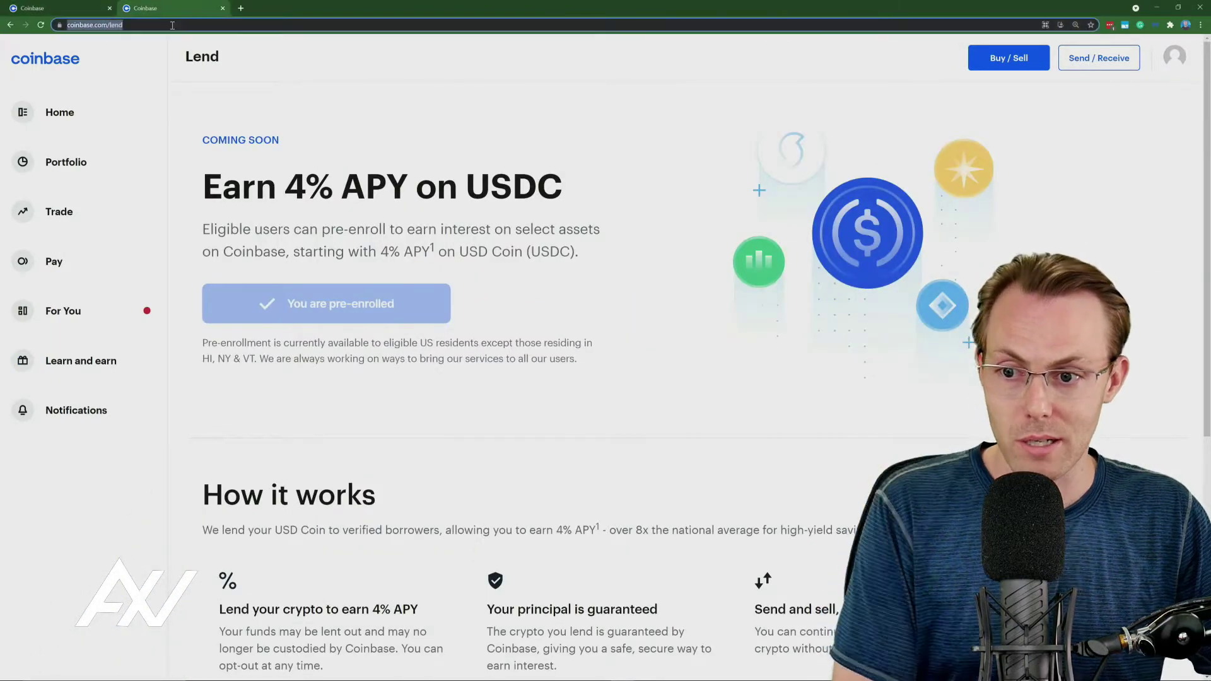
{"action": "key", "text": "ctrl+v"}
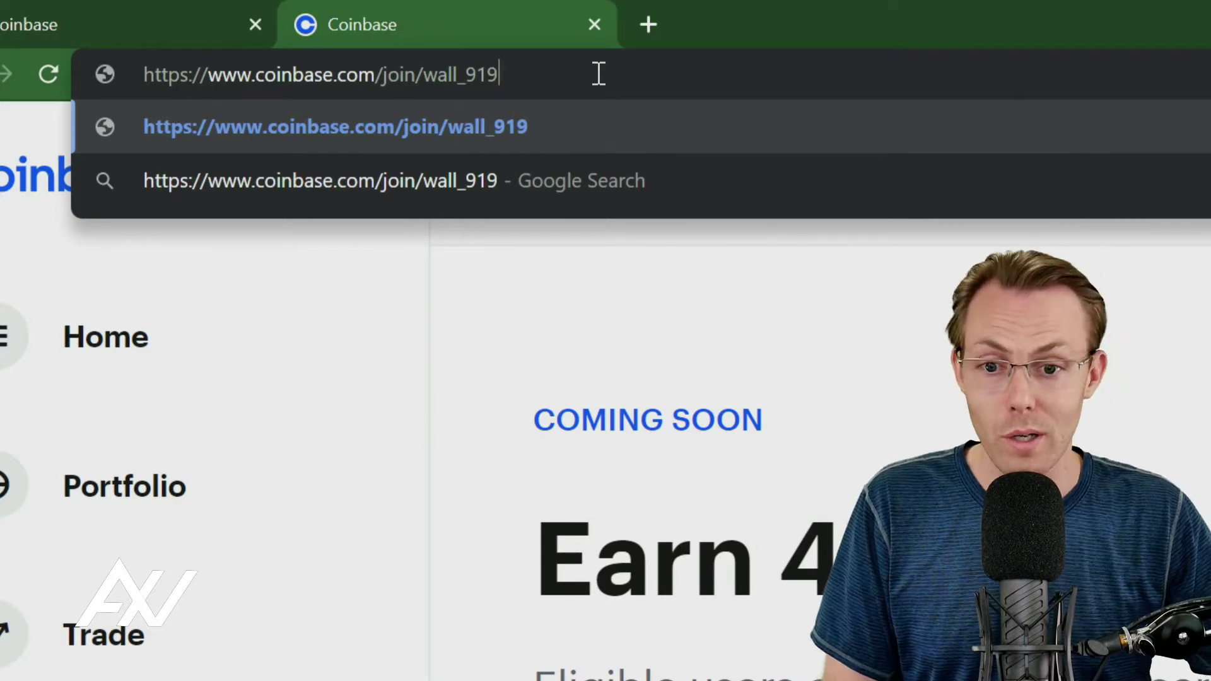
{"action": "key", "text": "Return"}
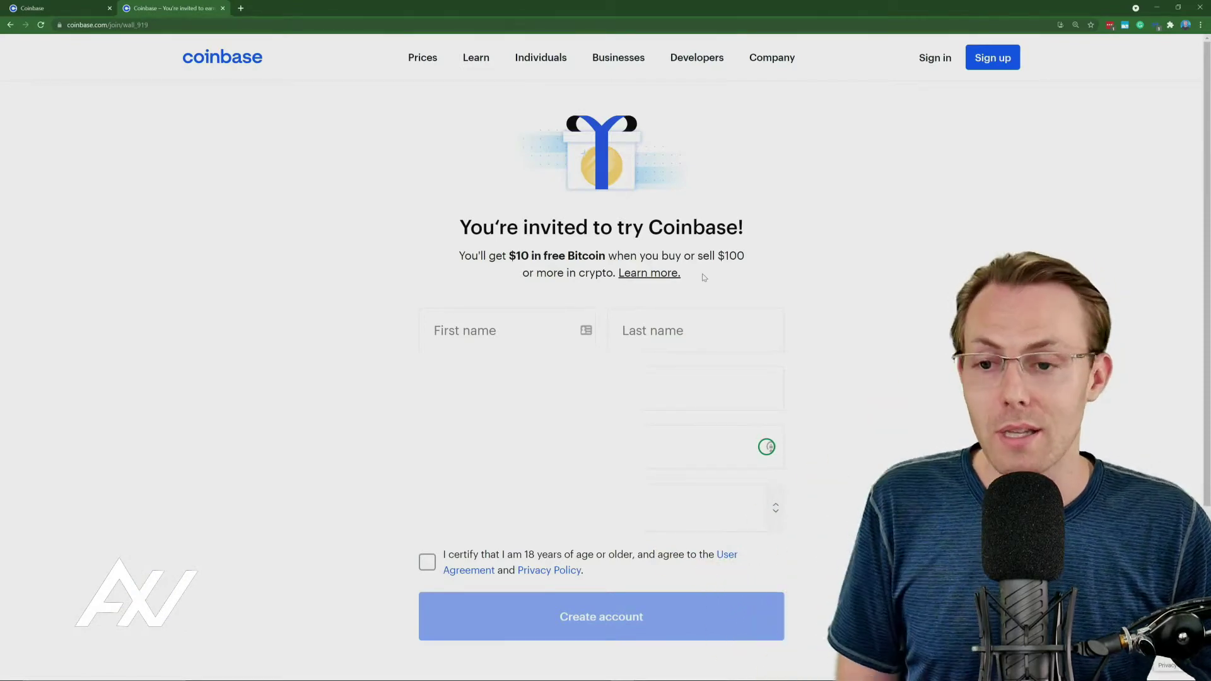
Return to the Rewards tab and open the Share popover with WhatsApp and Messenger options.
{"action": "left_click", "coordinate": [68, 12]}
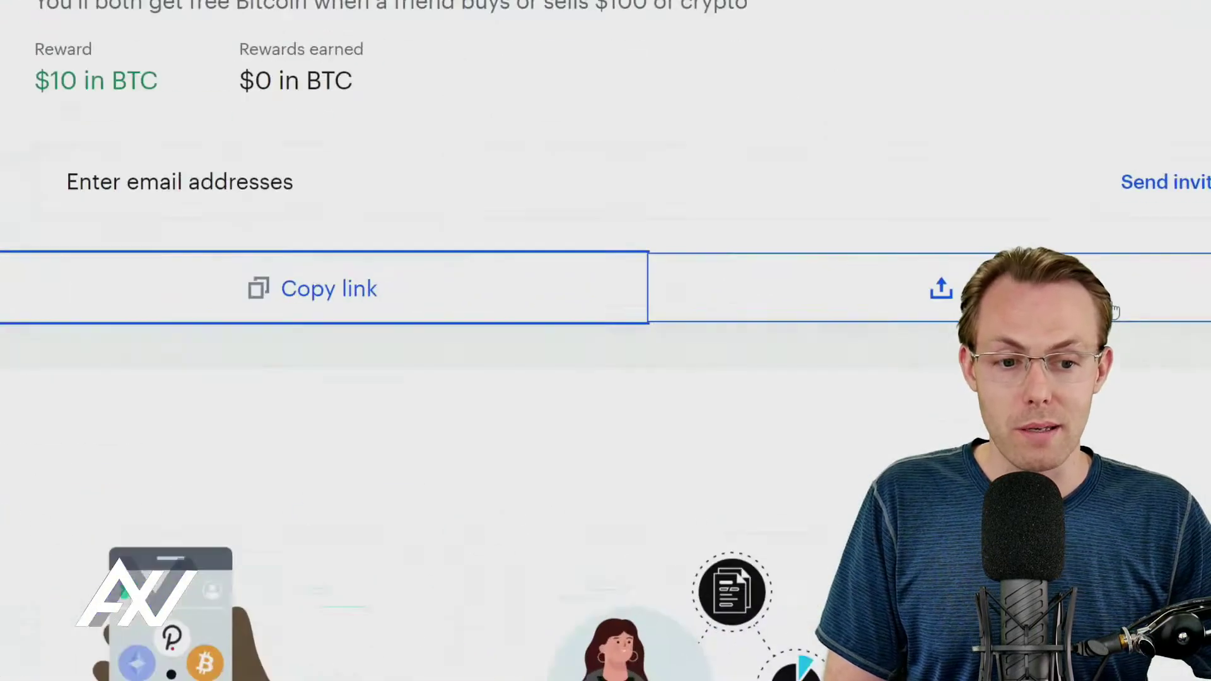
{"action": "left_click", "coordinate": [630, 292]}
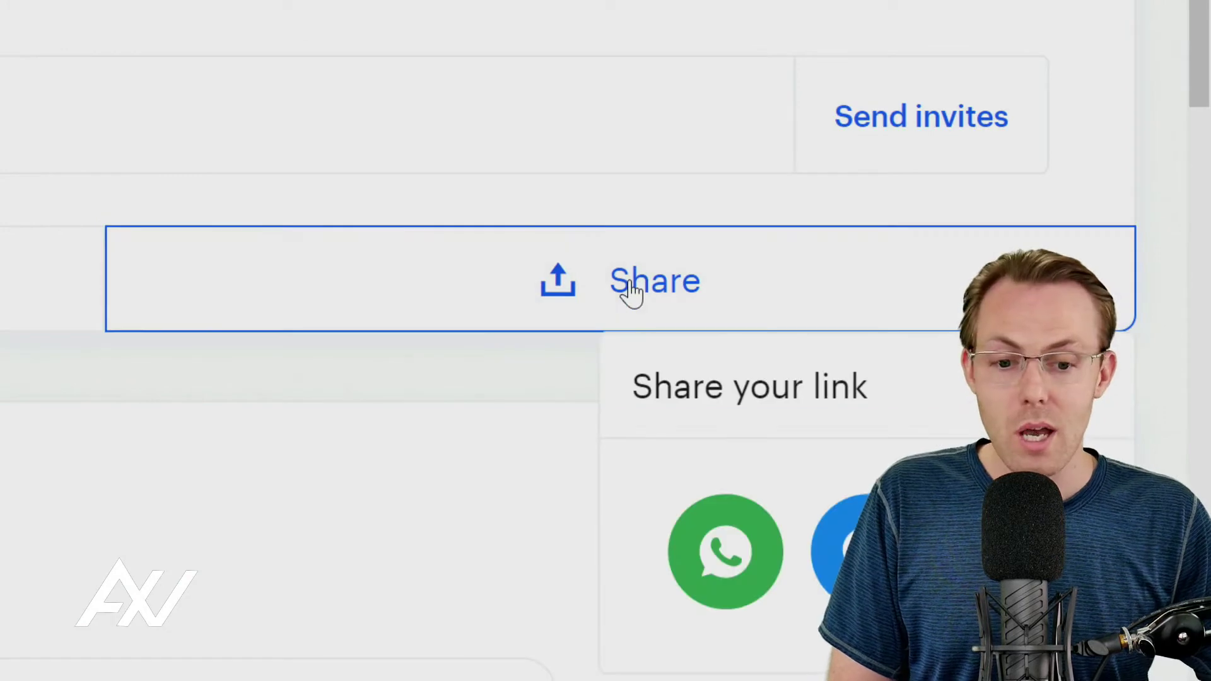
{"action": "scroll", "coordinate": [630, 291], "scroll_direction": "down", "scroll_amount": 1}
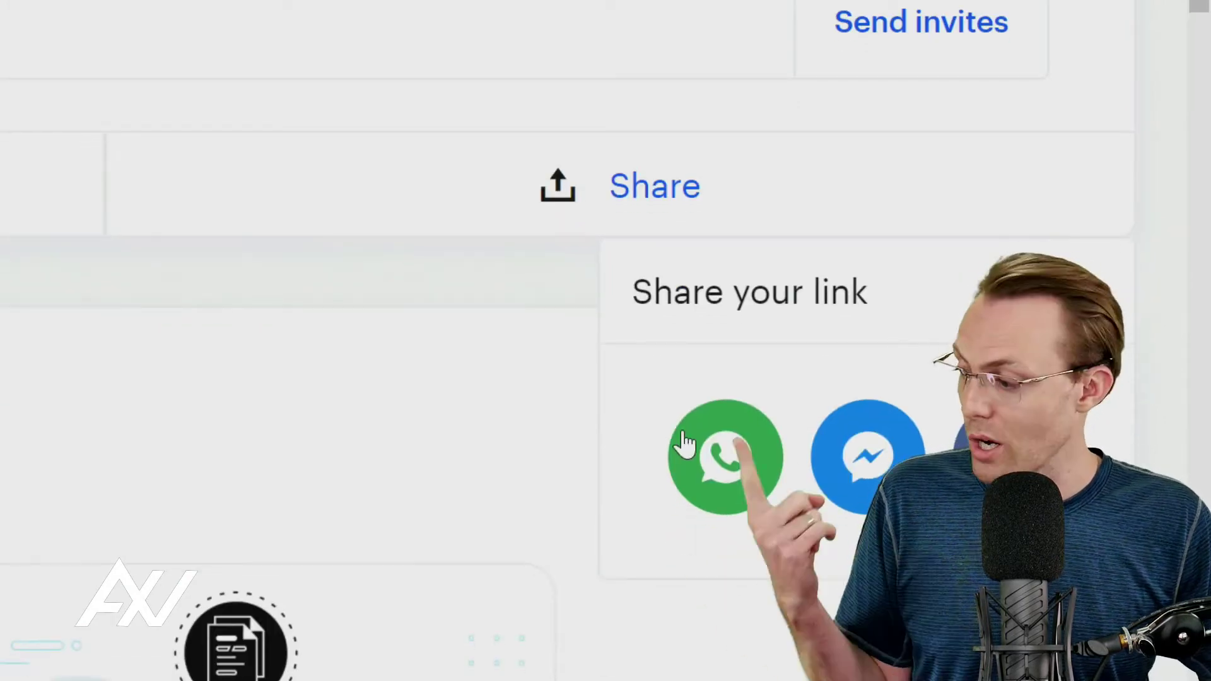
{"action": "scroll", "coordinate": [682, 440], "scroll_direction": "down", "scroll_amount": 3}
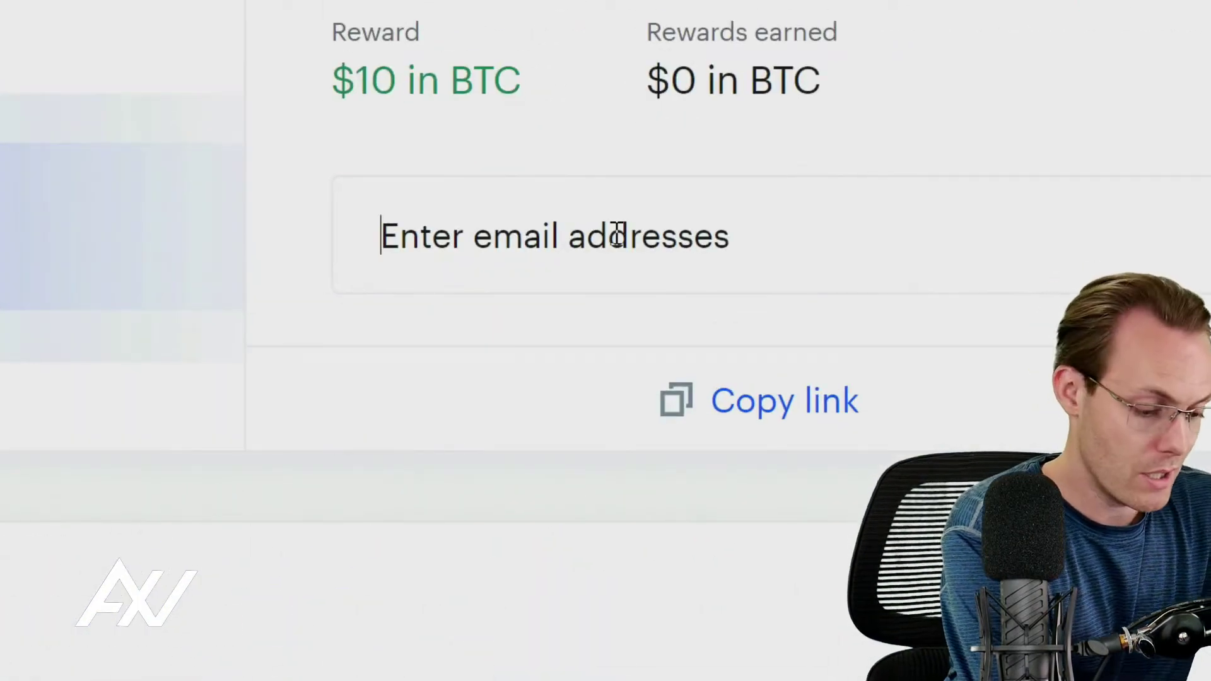
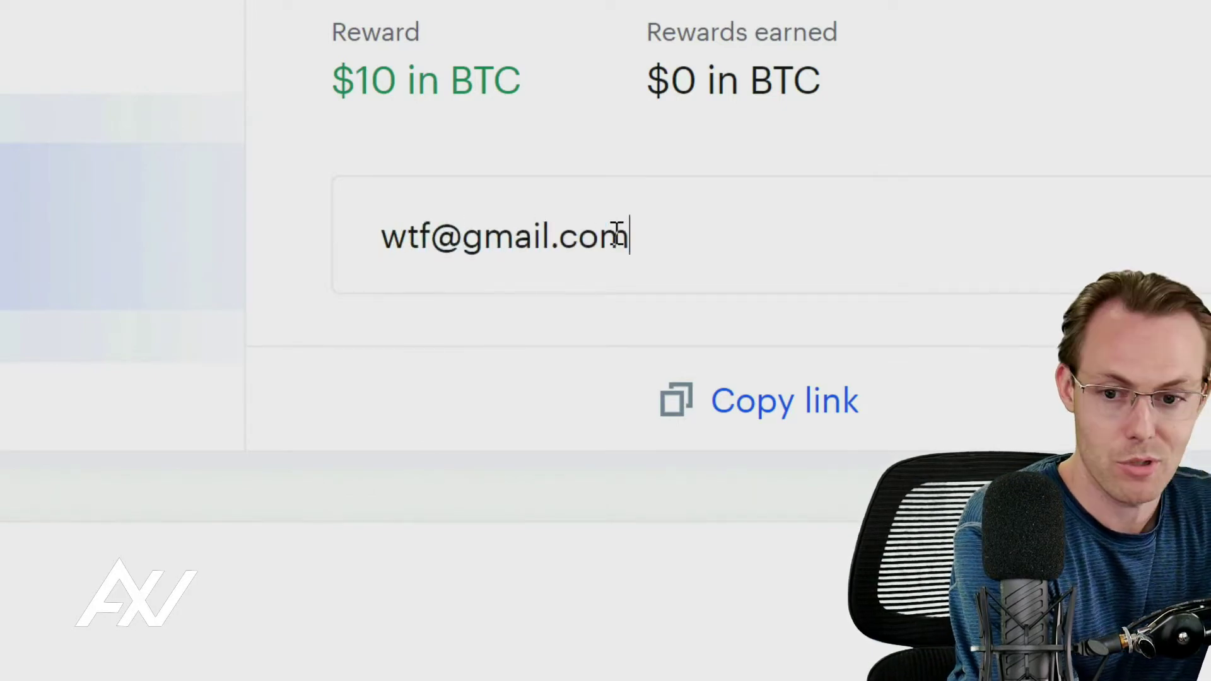
{"action": "key", "text": "Return"}
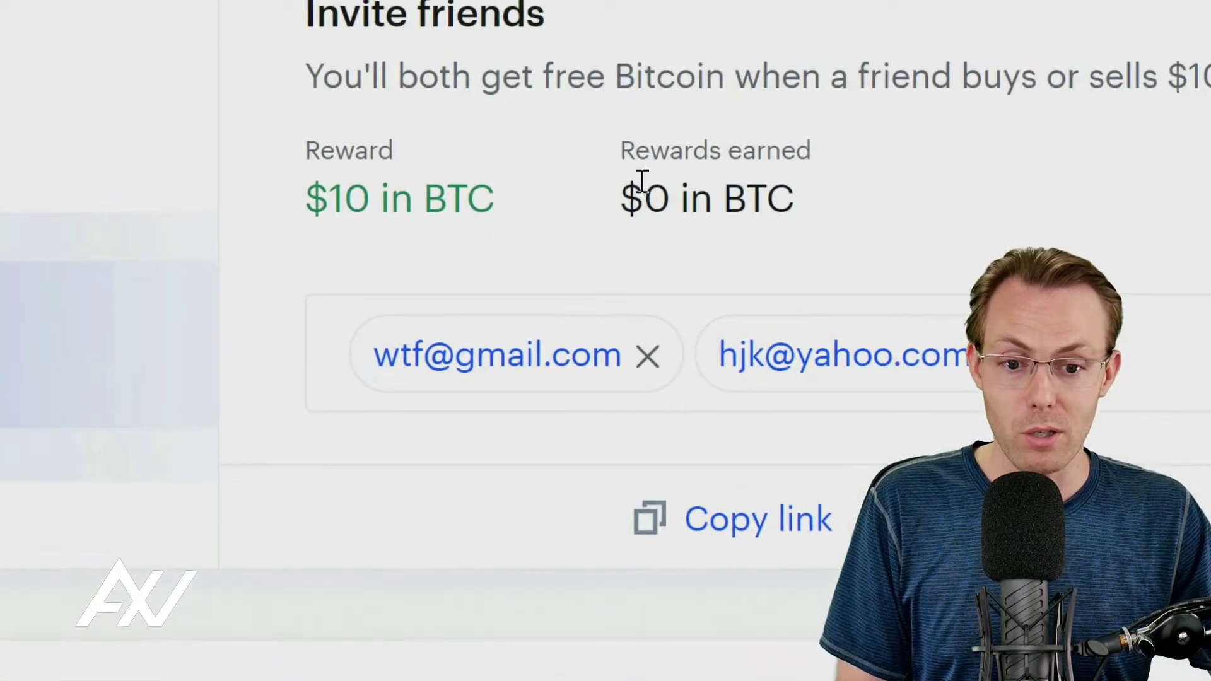
{"action": "scroll", "coordinate": [642, 192], "scroll_direction": "up", "scroll_amount": 1}
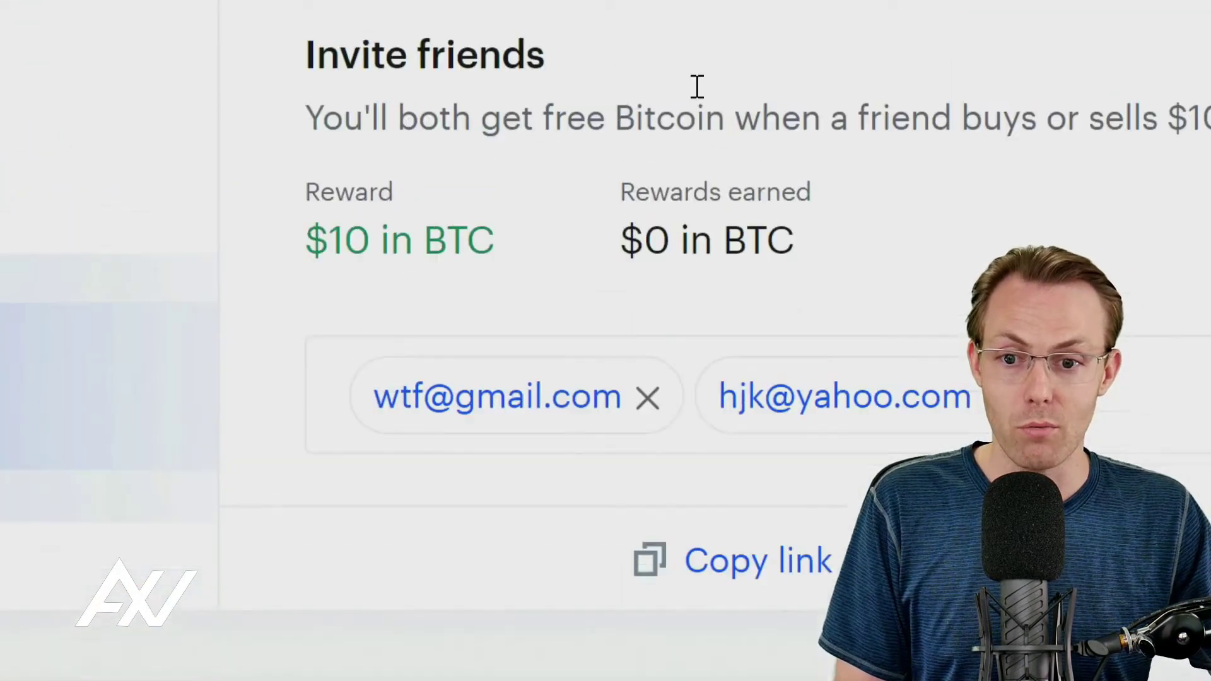